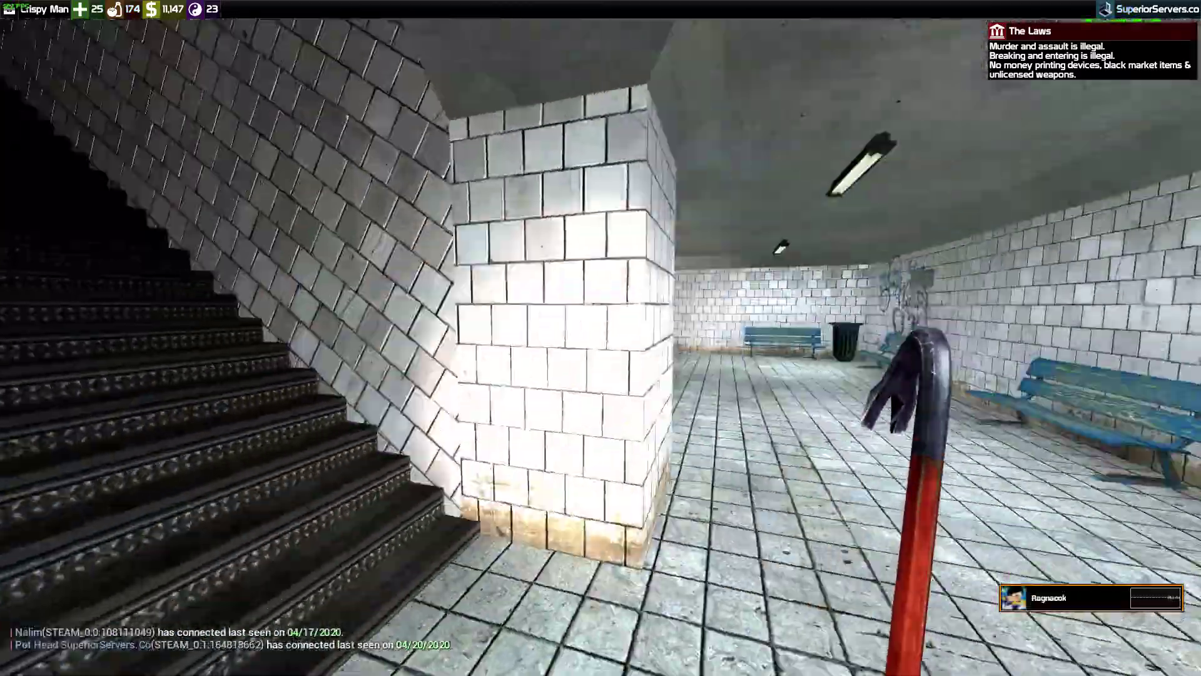
pyautogui.press('w')
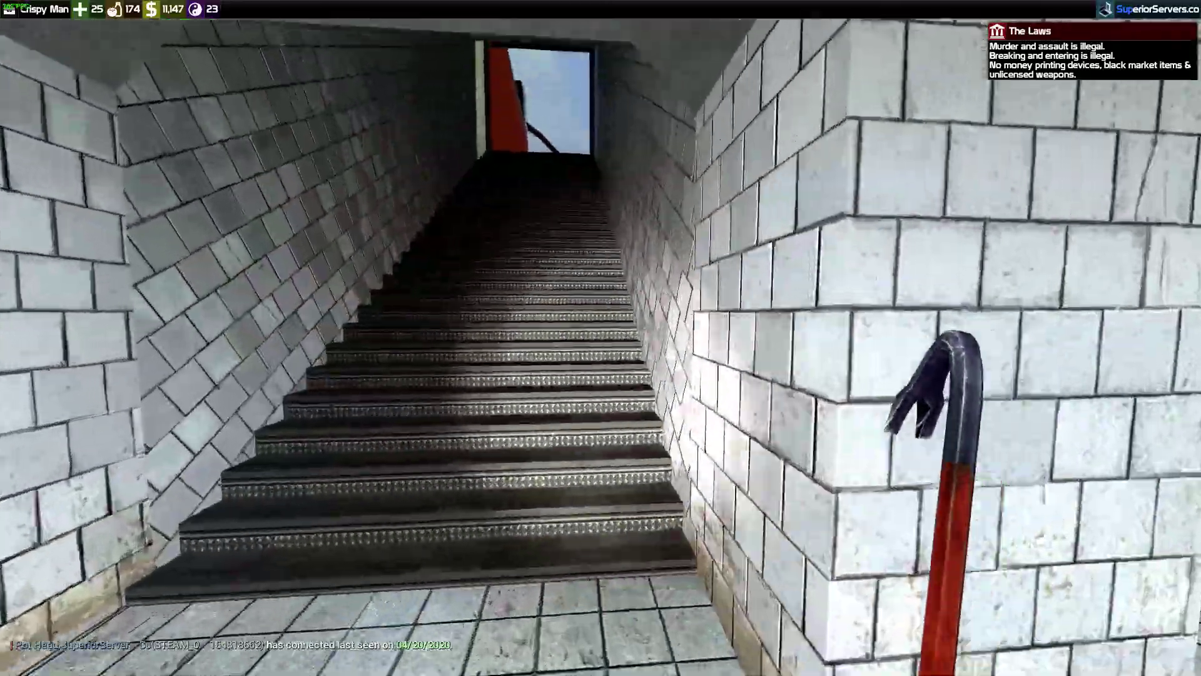
pyautogui.press('w')
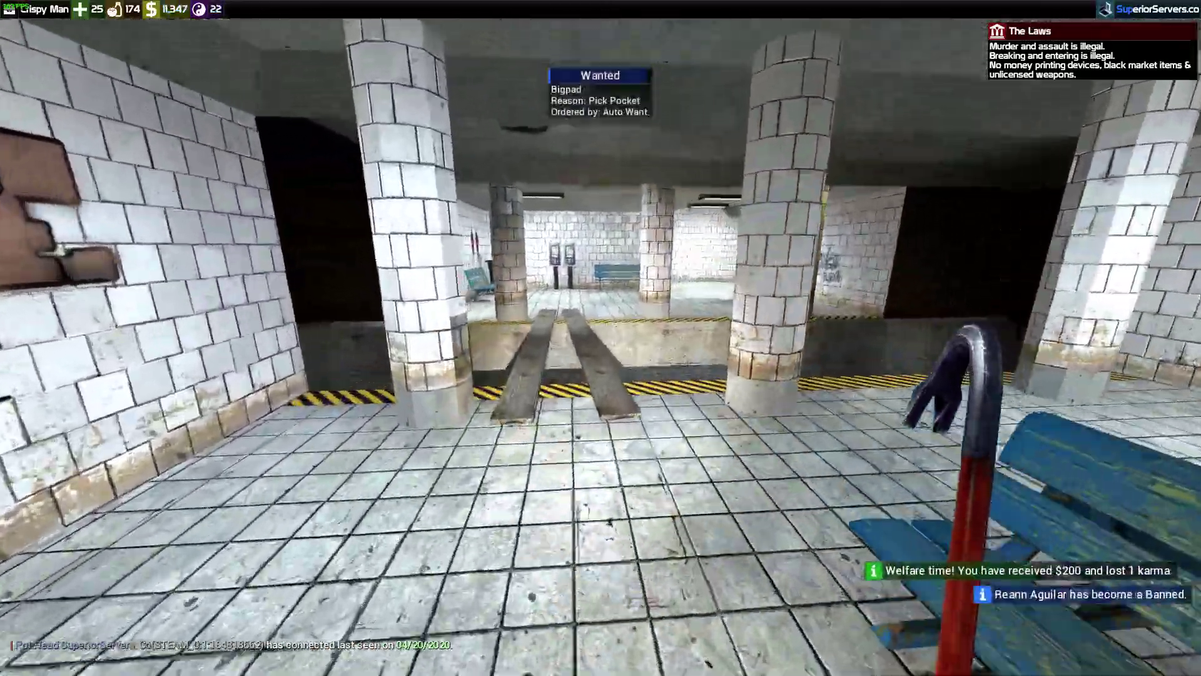
pyautogui.press('w')
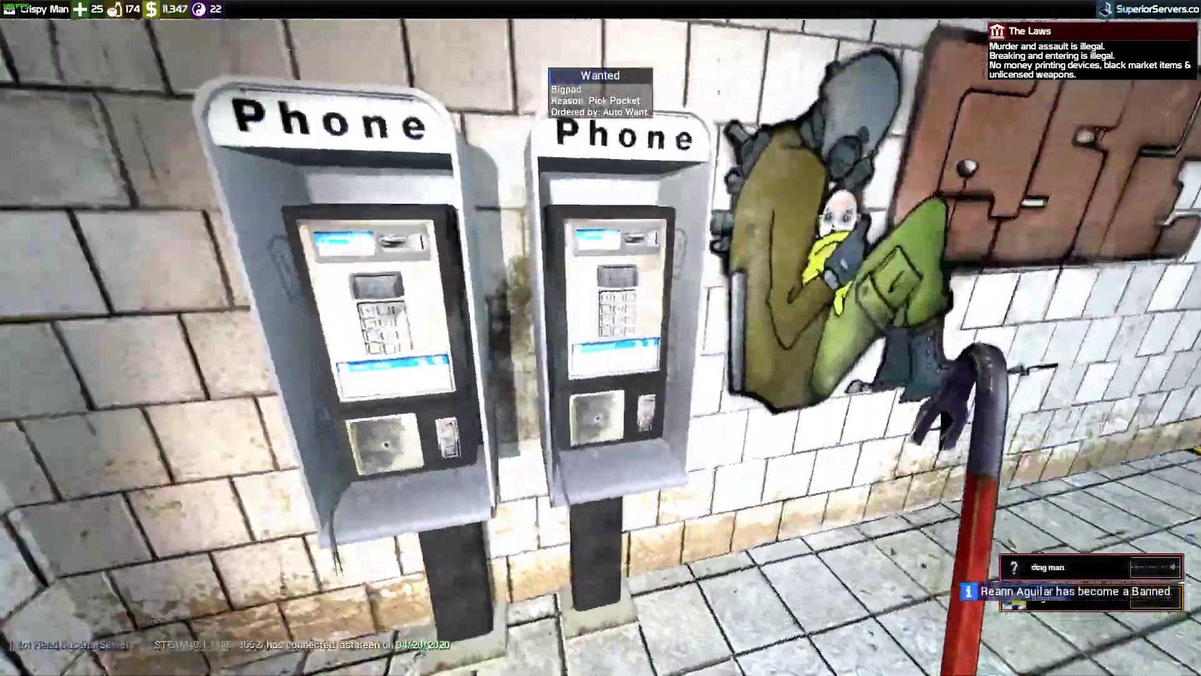
pyautogui.press('w')
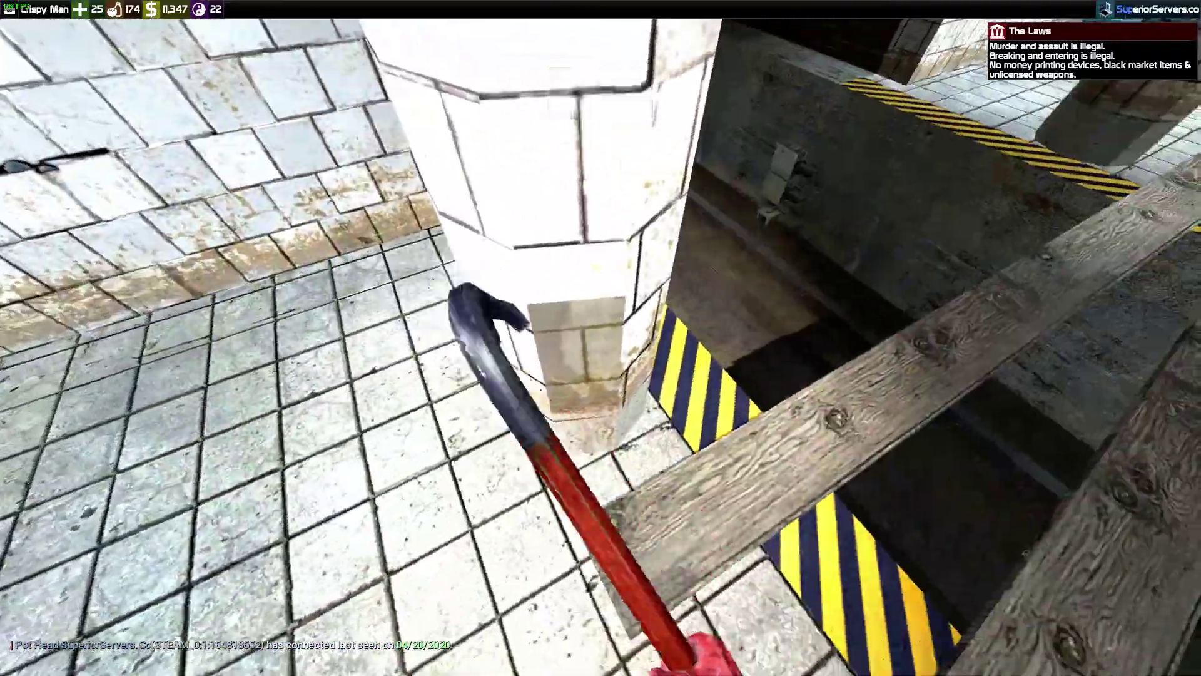
pyautogui.press('w')
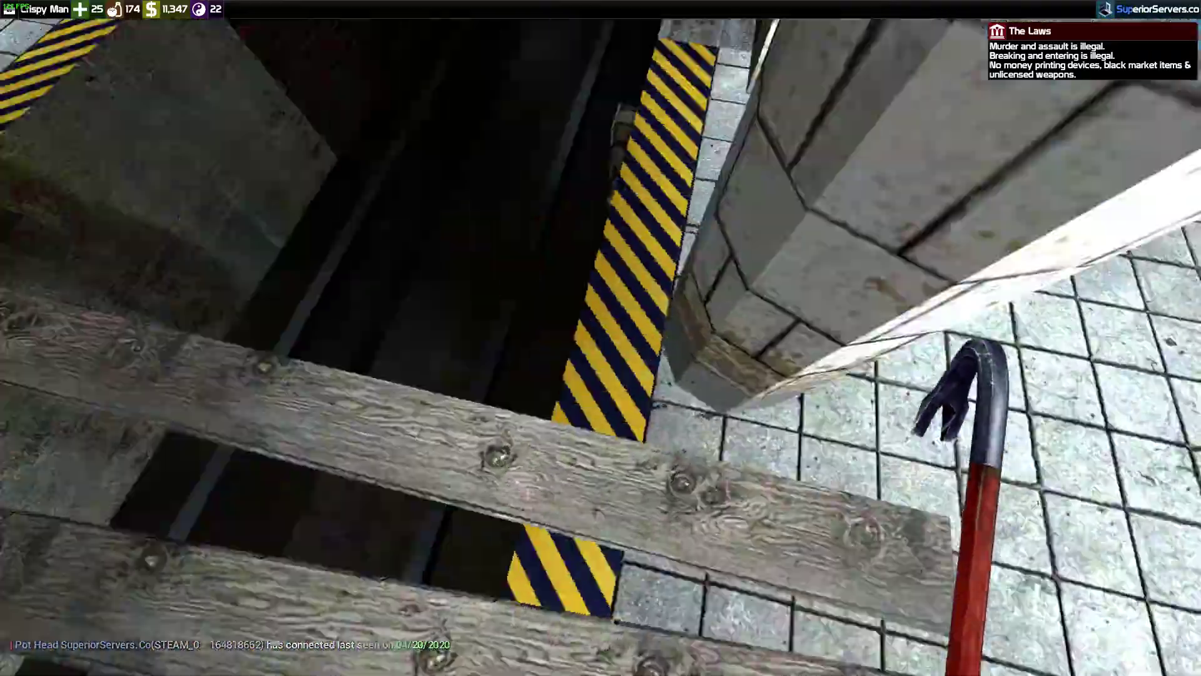
pyautogui.click(601, 338)
pyautogui.press('w')
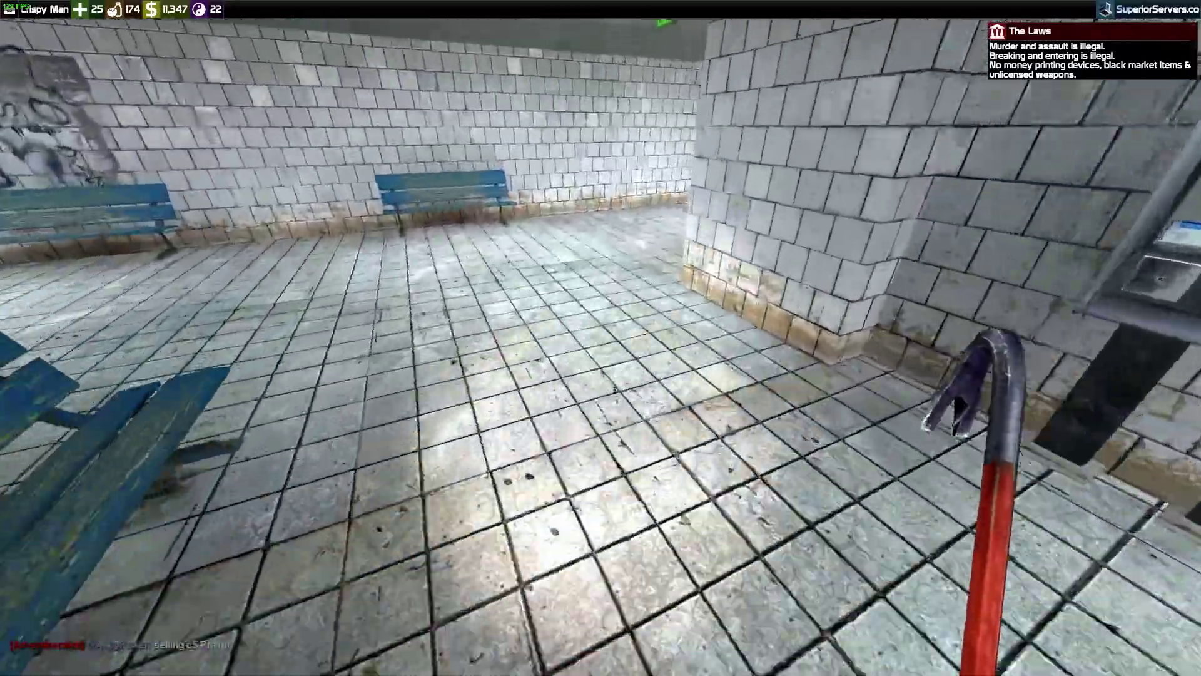
pyautogui.press('w')
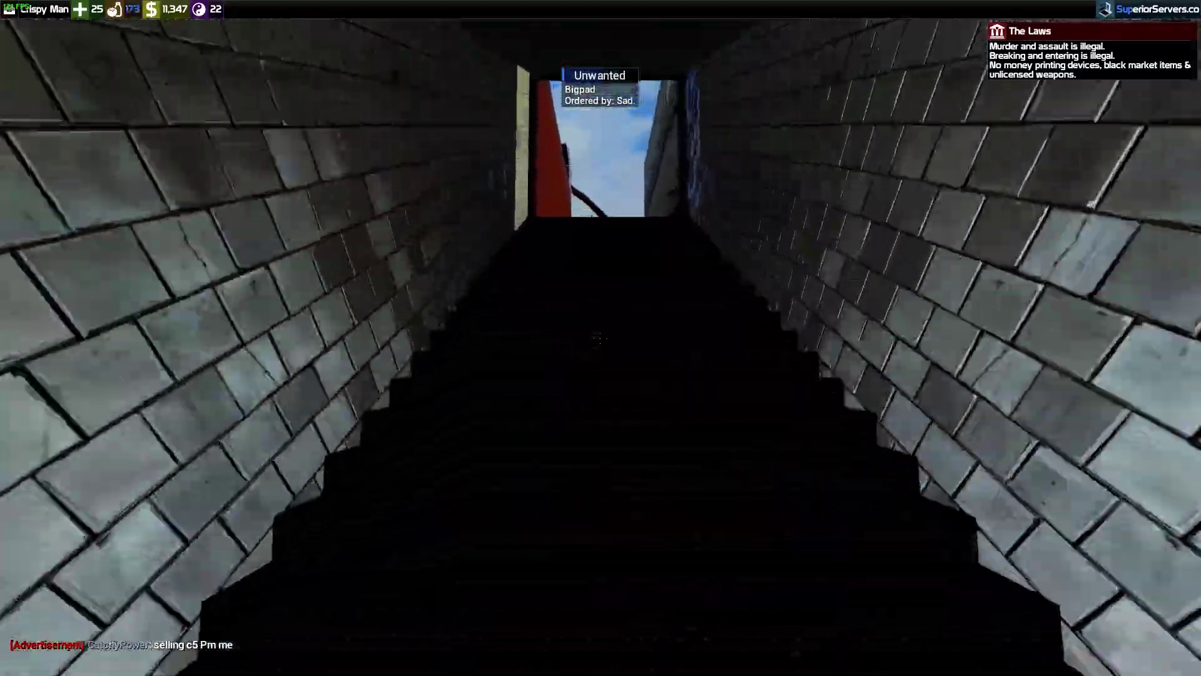
pyautogui.press('w')
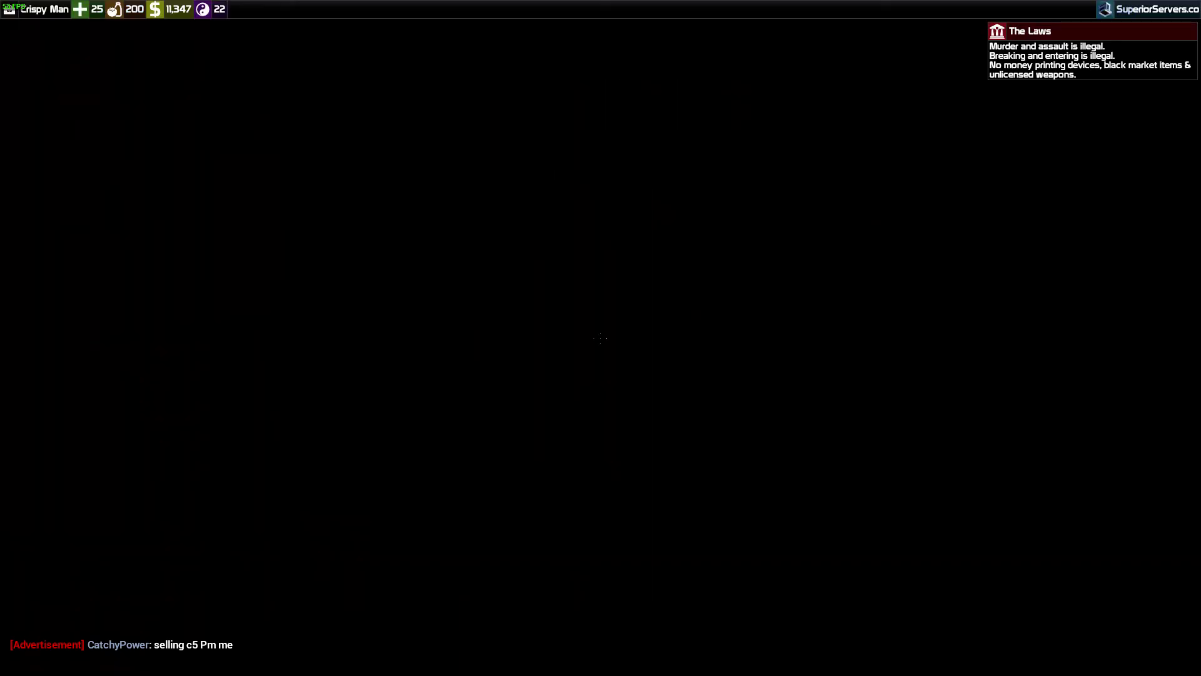
pyautogui.press('f')
pyautogui.press('w')
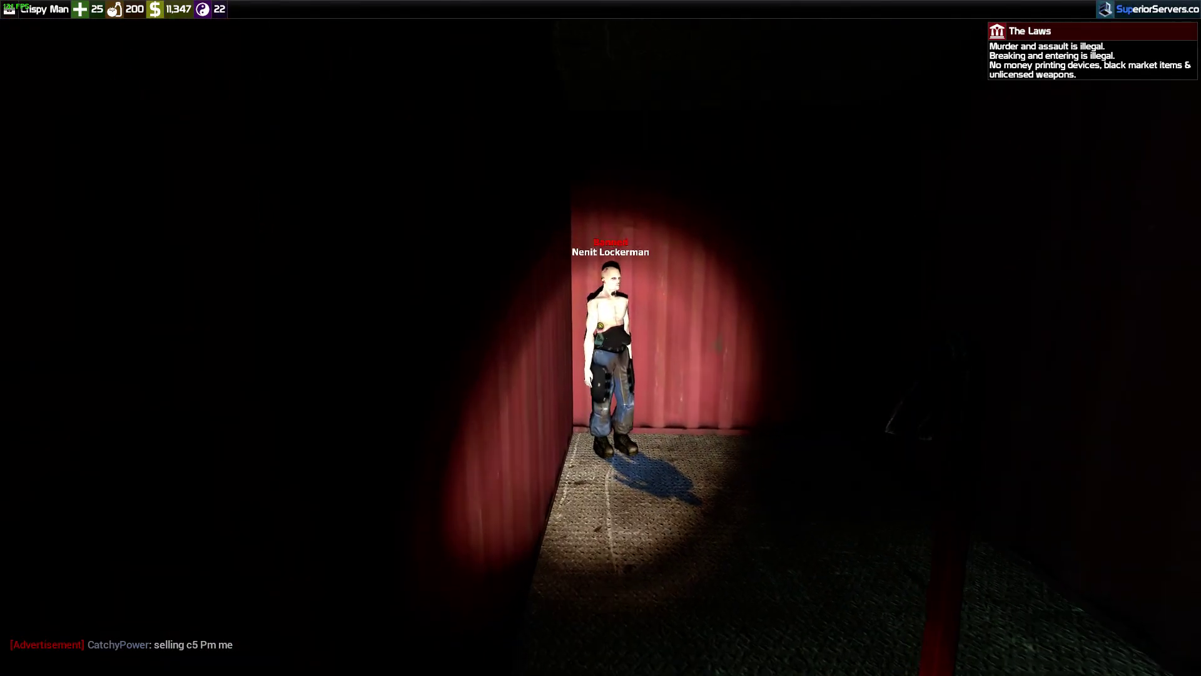
pyautogui.press('w')
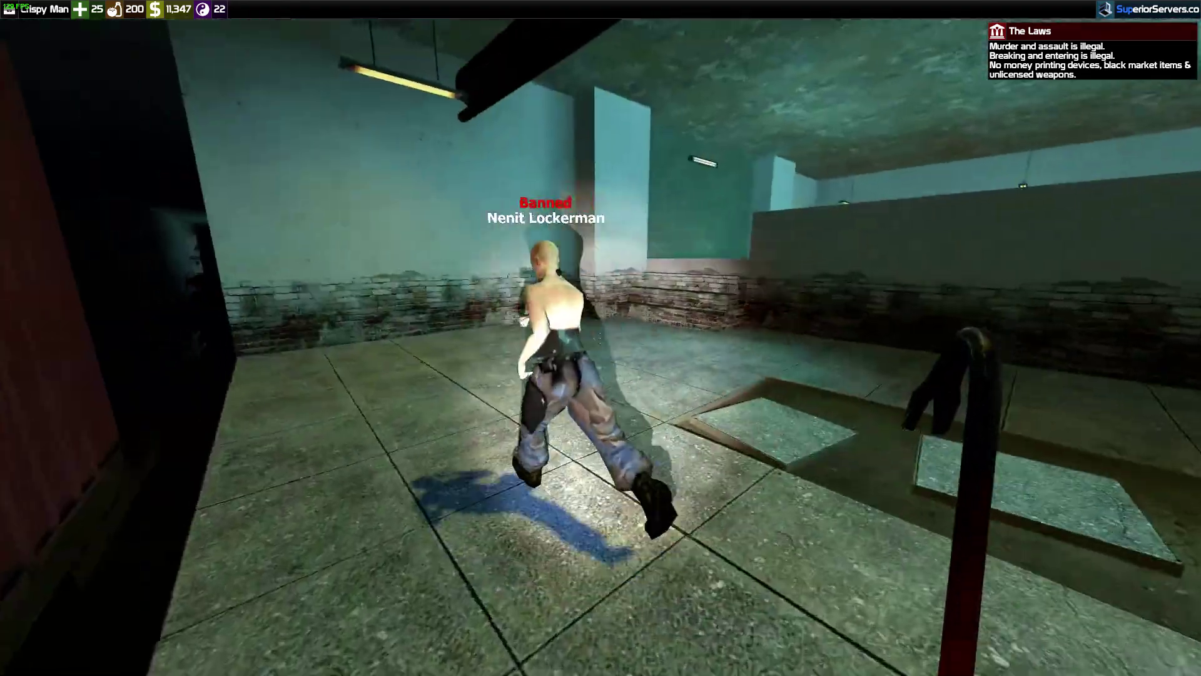
pyautogui.press('w')
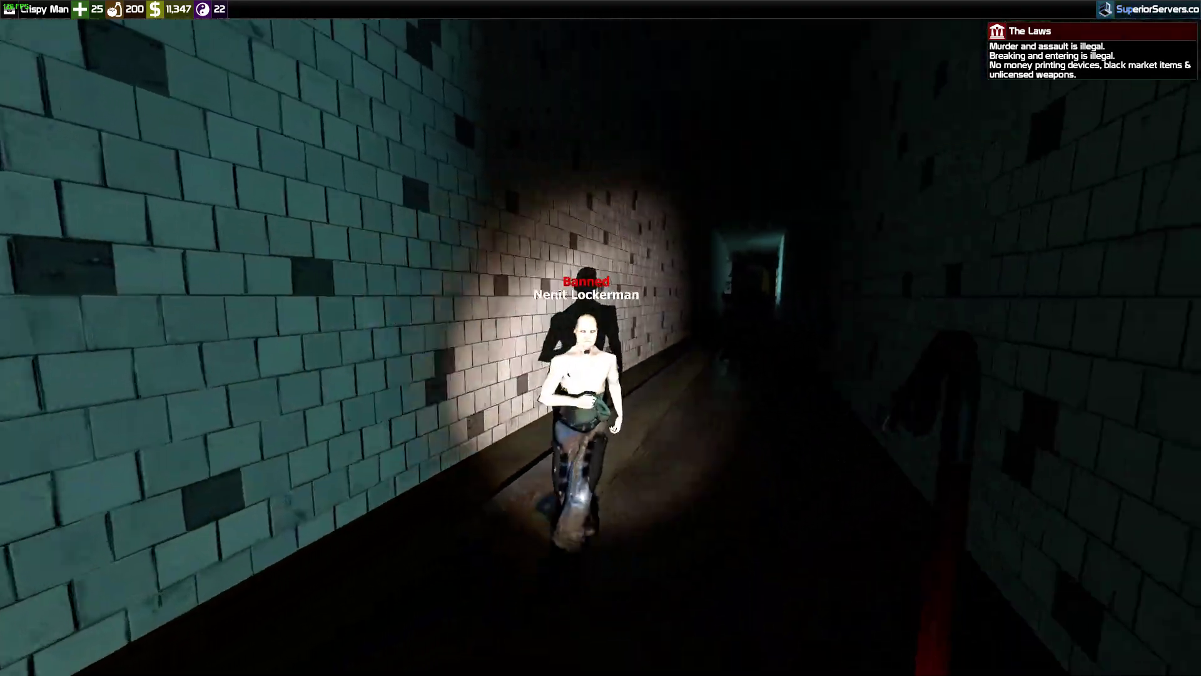
pyautogui.press('w')
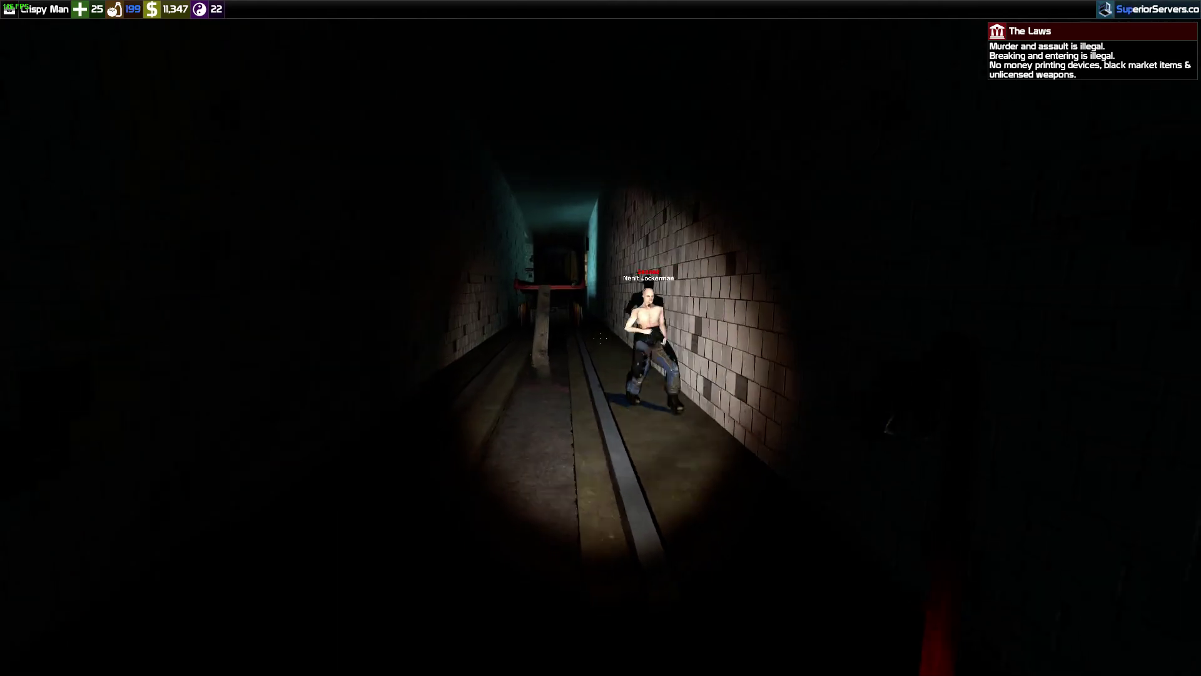
pyautogui.press('w')
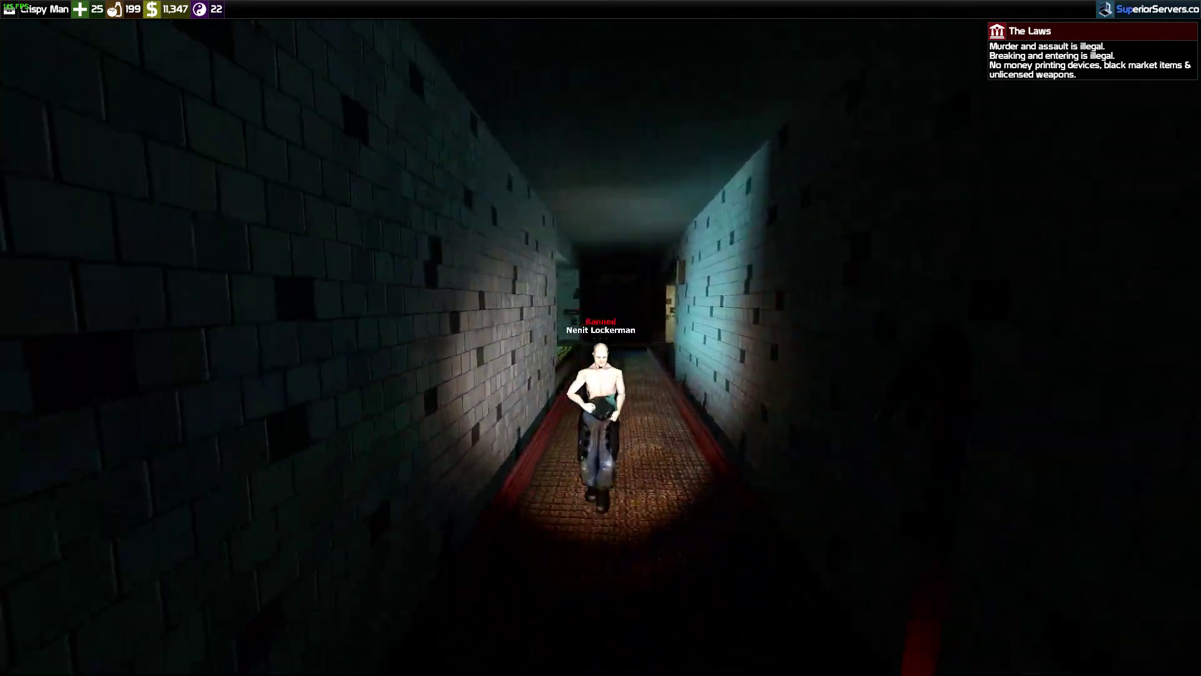
pyautogui.press('w')
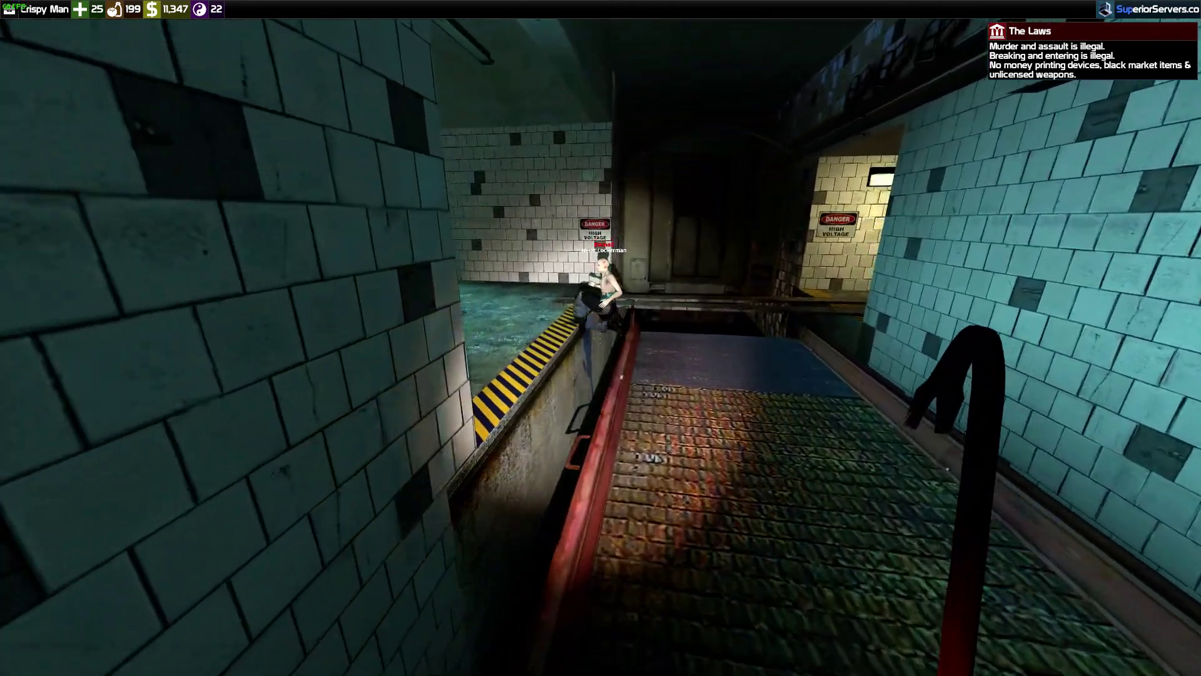
pyautogui.press('w')
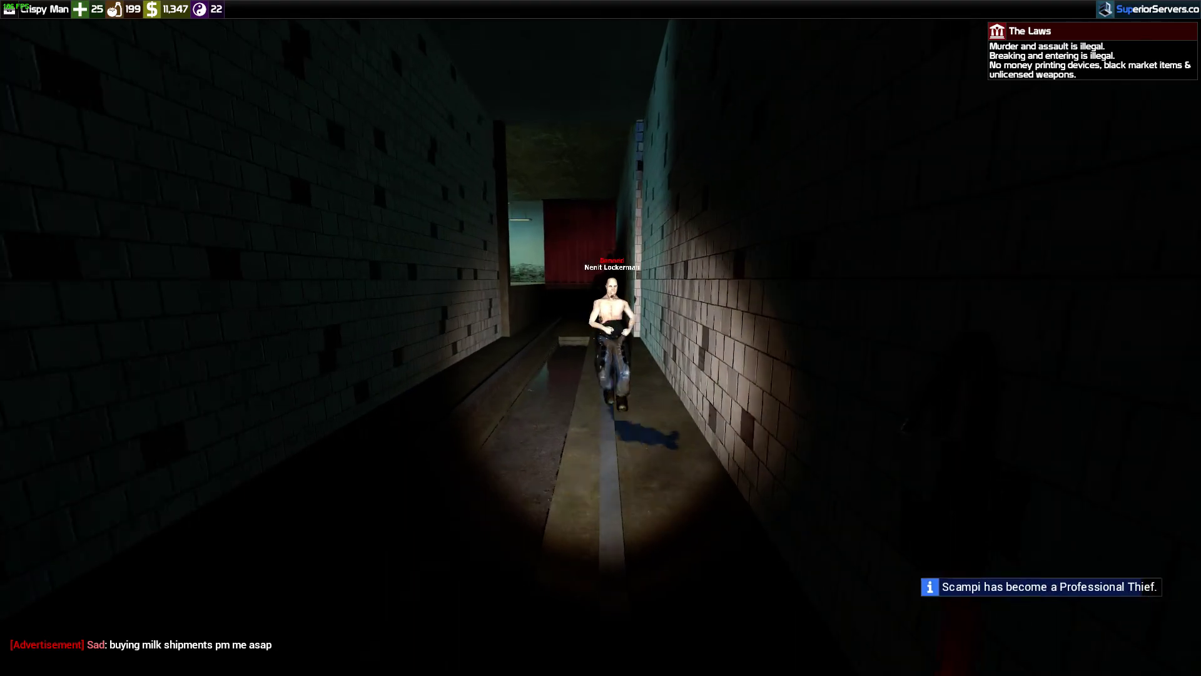
pyautogui.press('w')
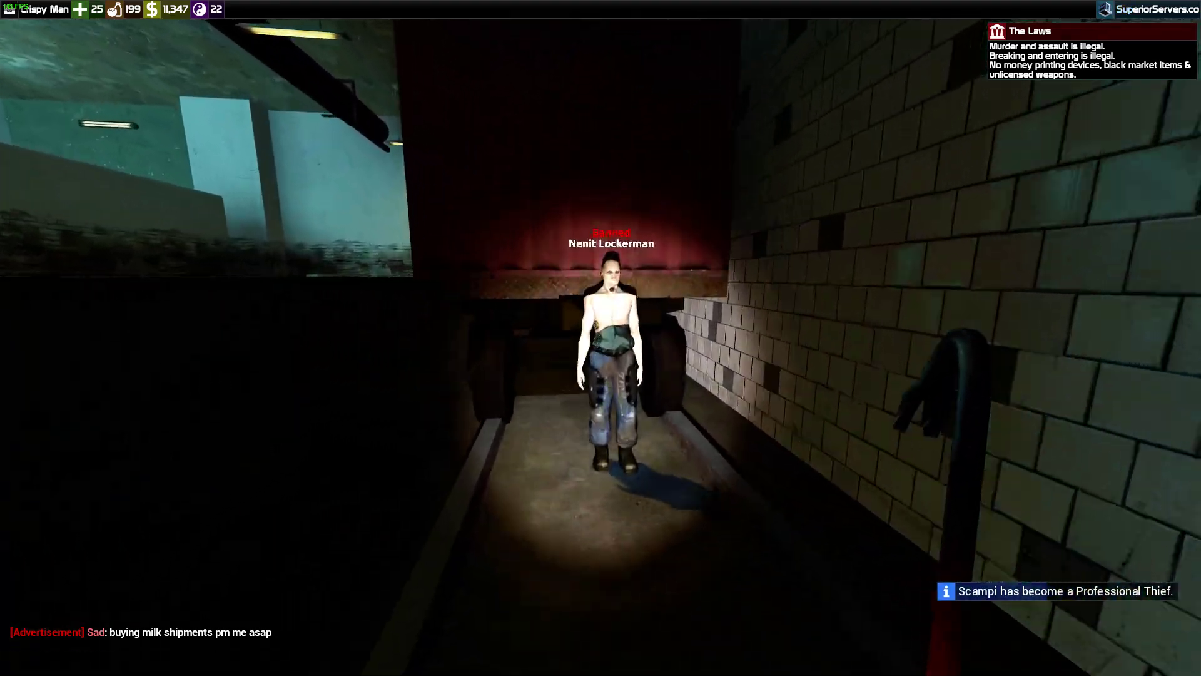
pyautogui.press('w')
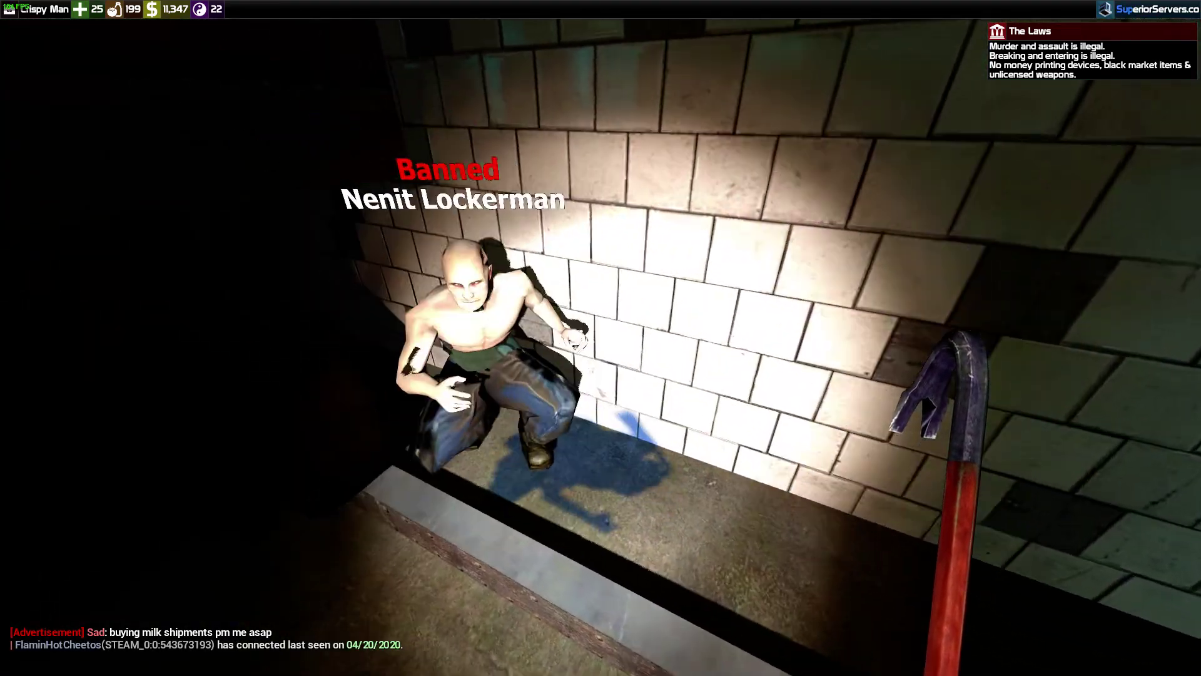